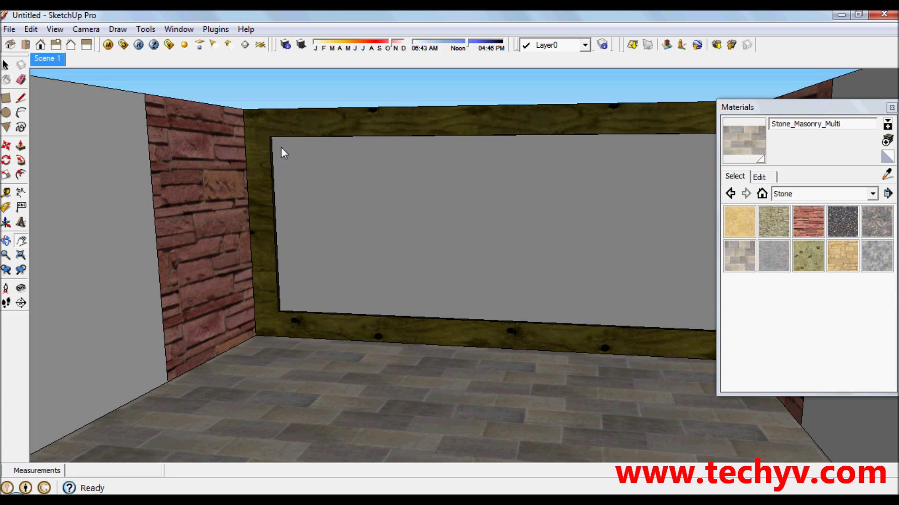
# Step: Orbit the room to a higher viewpoint with the shelf and plant visible on the right
pyautogui.moveTo(397, 245); pyautogui.dragTo(430, 250, button='middle')
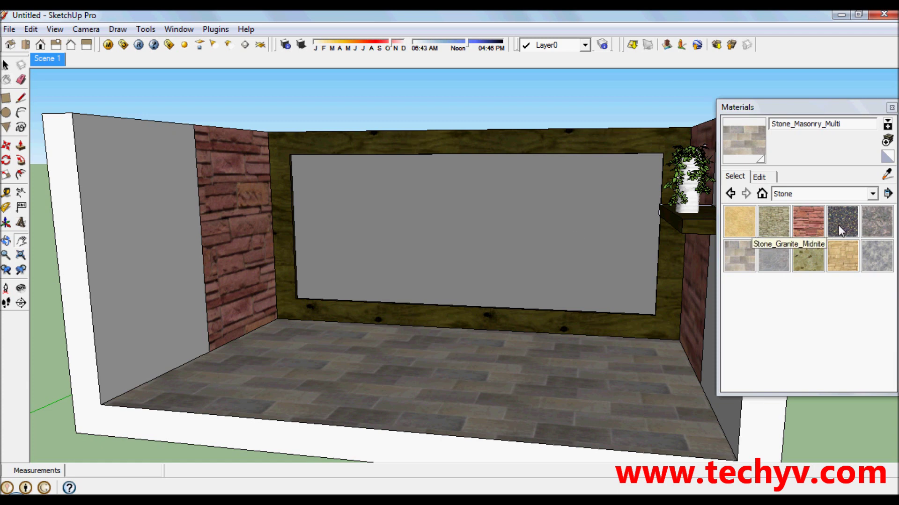
# Step: Eyedrop the grey back wall to make Color_005 the active paint material
pyautogui.click(886, 176)
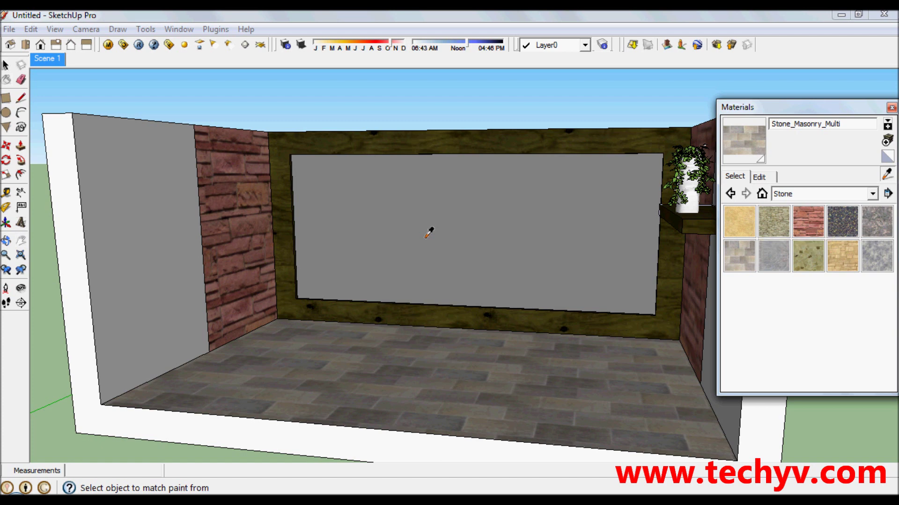
pyautogui.click(426, 237)
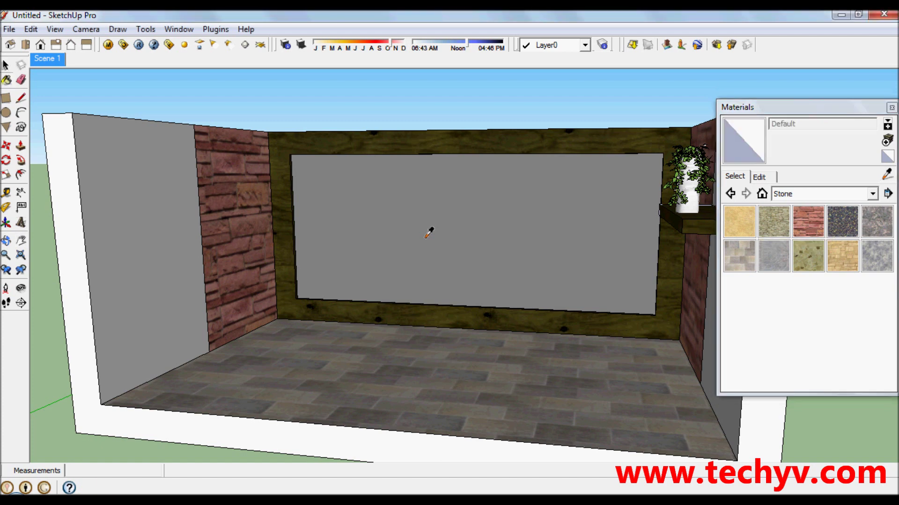
pyautogui.click(401, 219)
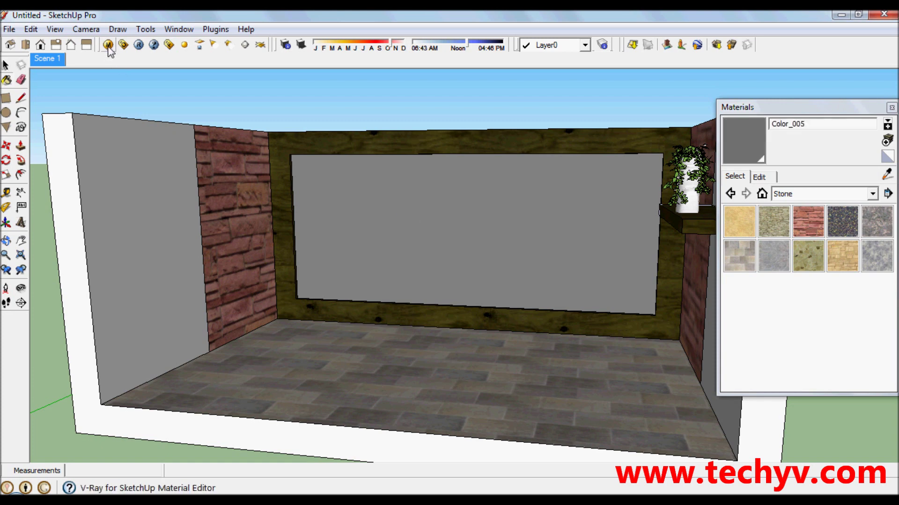
# Step: Add a Reflection layer to Color_005 in the V-Ray Material Editor
pyautogui.click(108, 47)
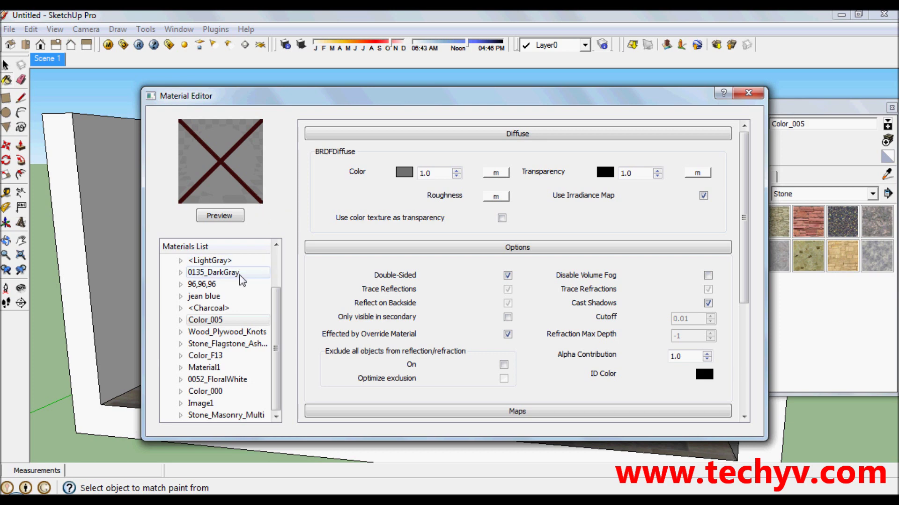
pyautogui.click(234, 320)
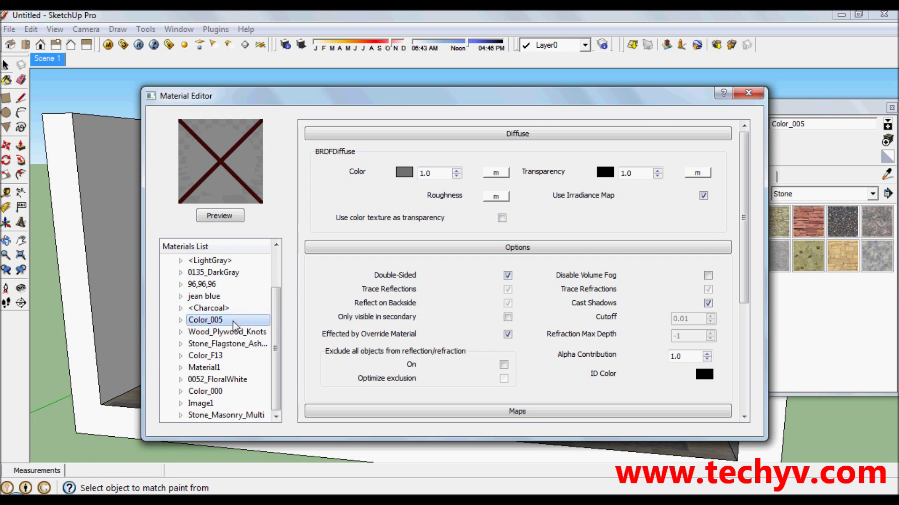
pyautogui.rightClick(234, 323)
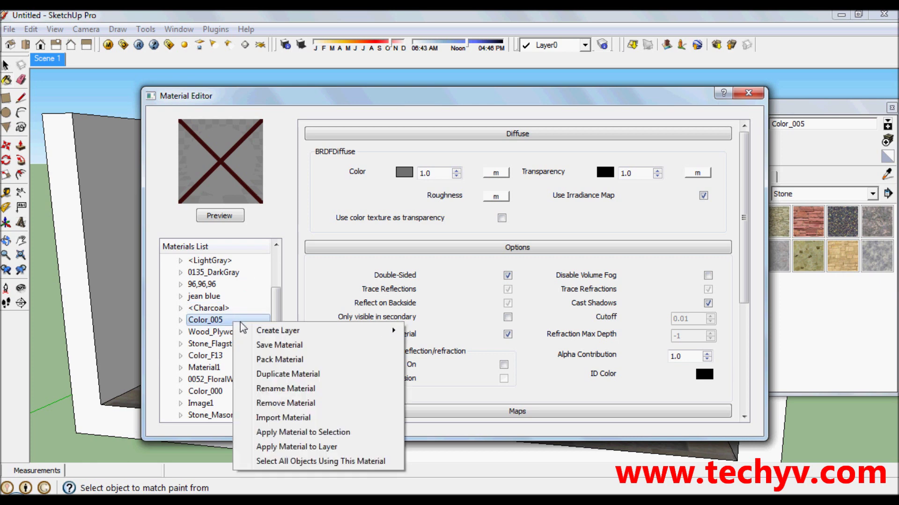
pyautogui.moveTo(278, 331)
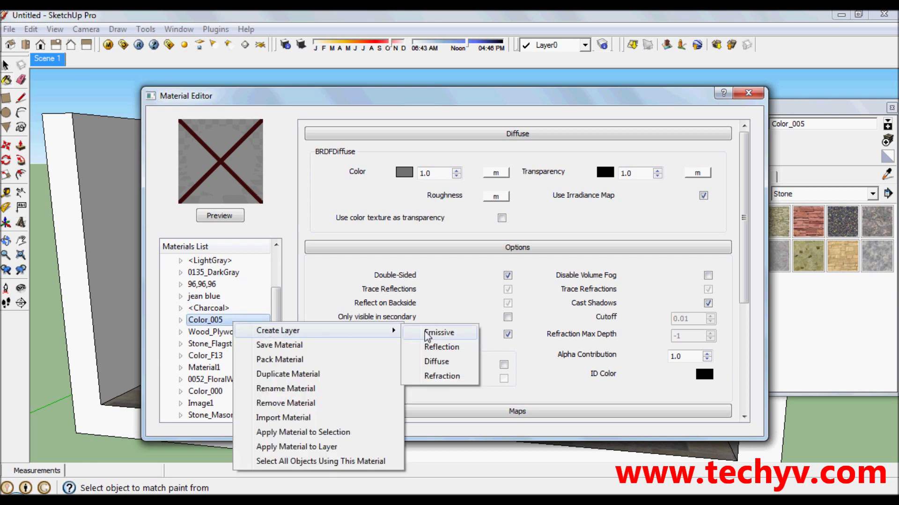
pyautogui.click(446, 352)
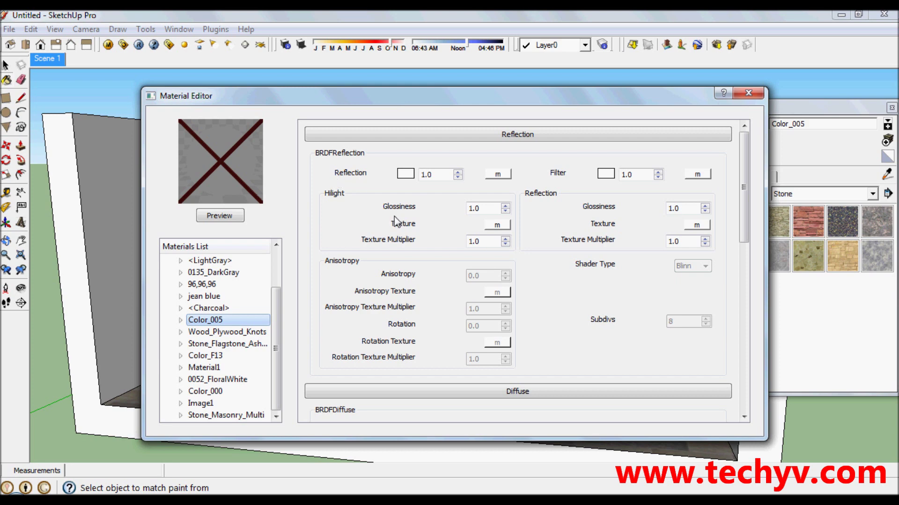
# Step: Change Color_005's reflection colour from white to light grey (RGB 212)
pyautogui.click(406, 176)
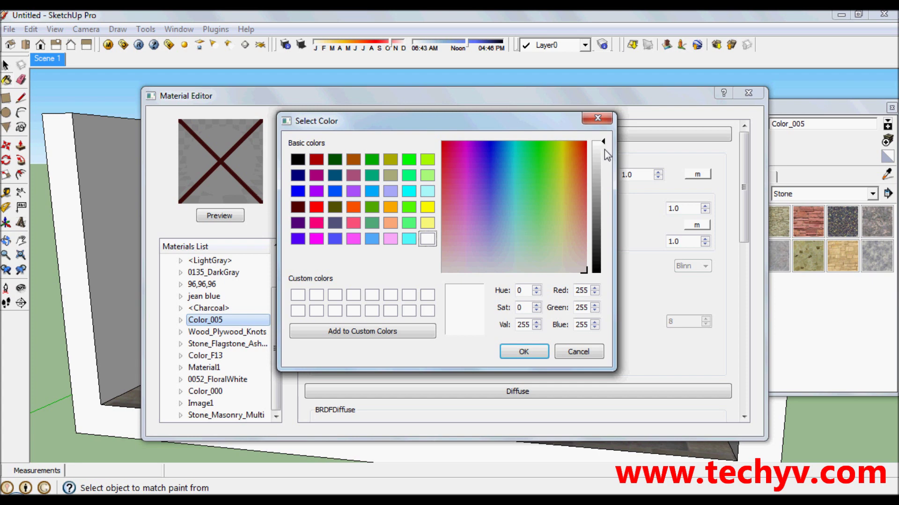
pyautogui.moveTo(604, 146); pyautogui.dragTo(605, 169)
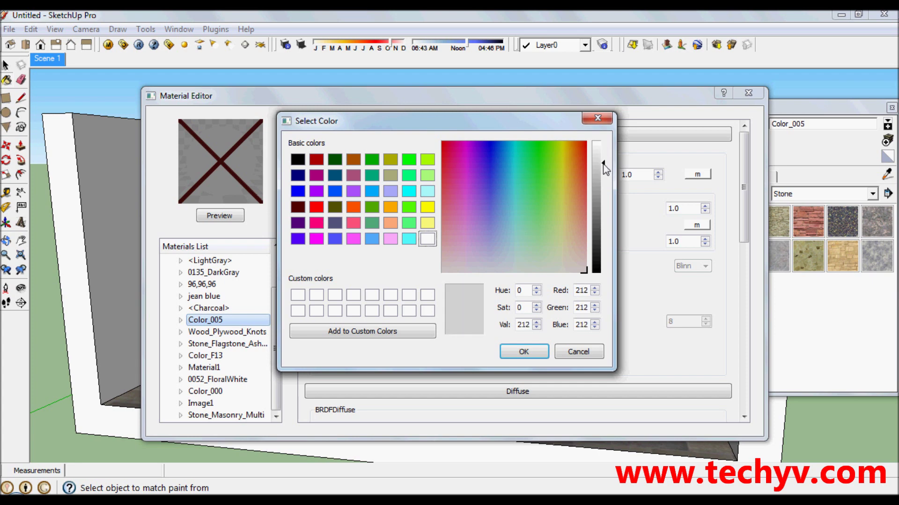
pyautogui.click(521, 351)
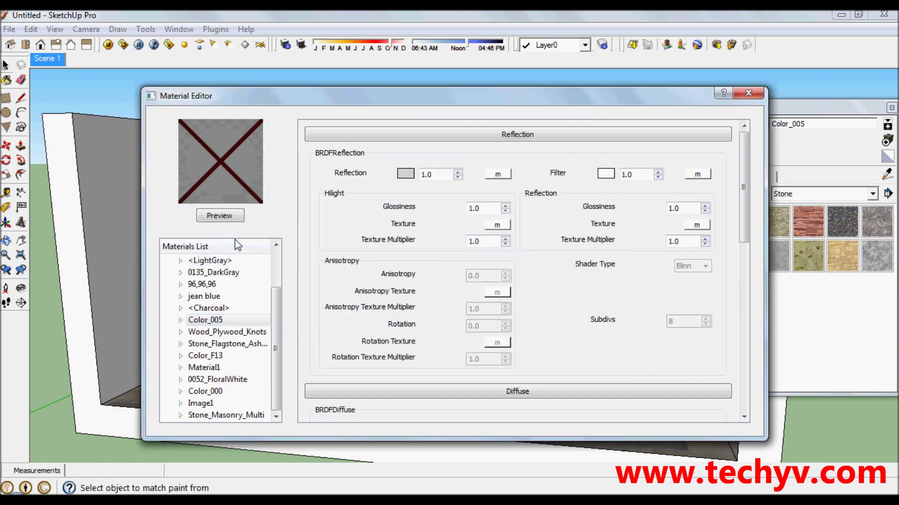
# Step: Render the Color_005 mirror-like preview sphere, then close the V-Ray Material Editor
pyautogui.click(220, 216)
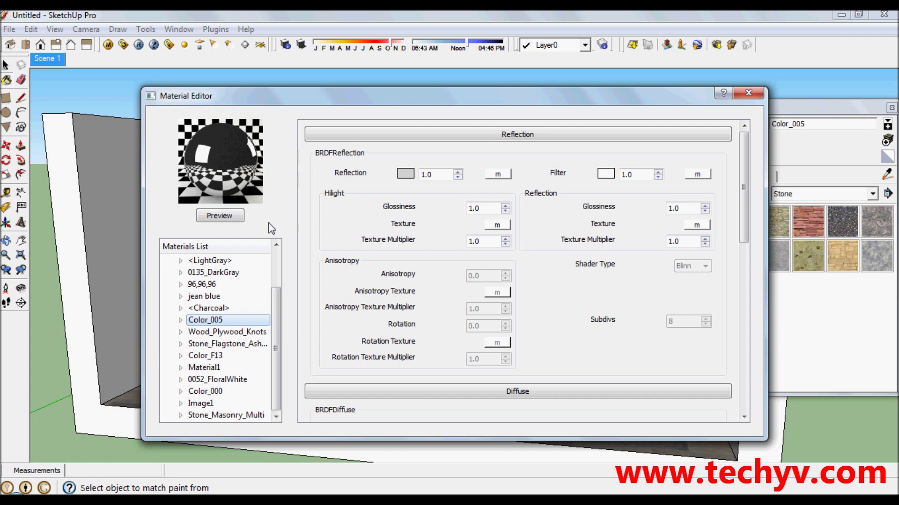
pyautogui.click(749, 99)
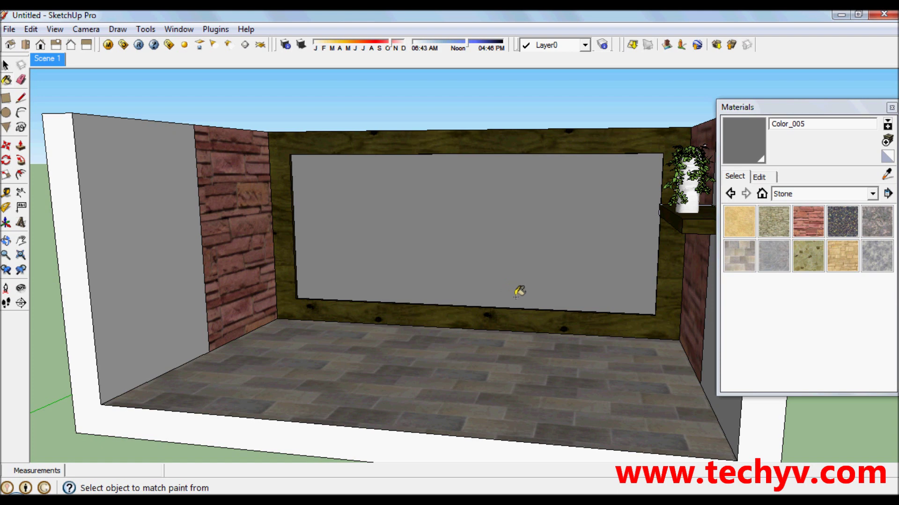
# Step: Sample the floor's Stone_Masonry_Multi material and give it a V-Ray Reflection layer
pyautogui.click(887, 180)
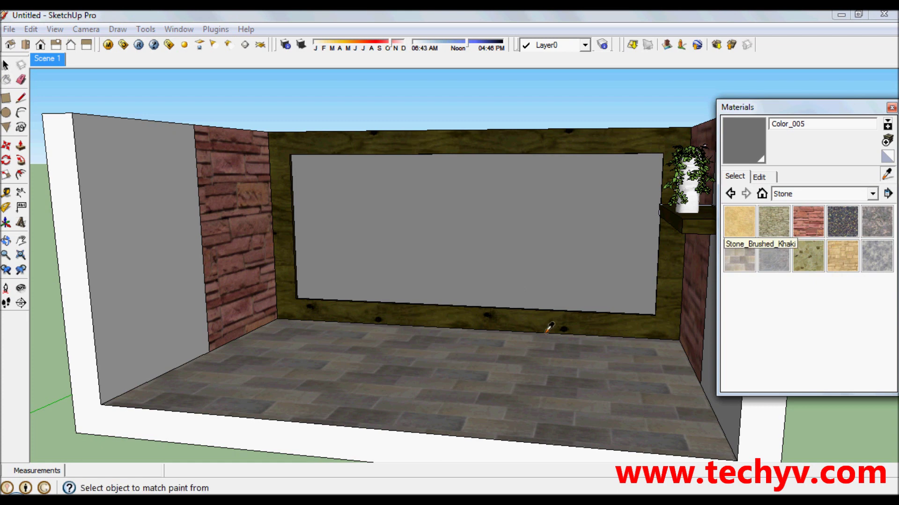
pyautogui.click(434, 380)
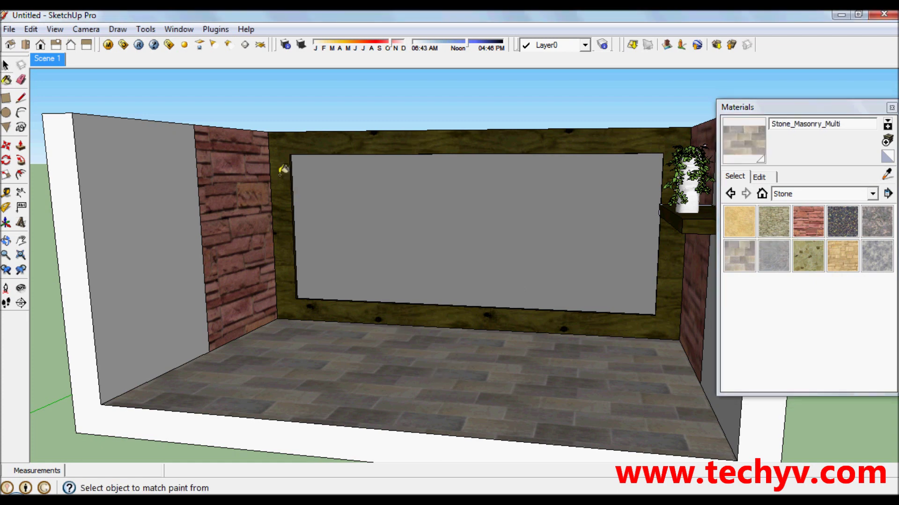
pyautogui.click(108, 45)
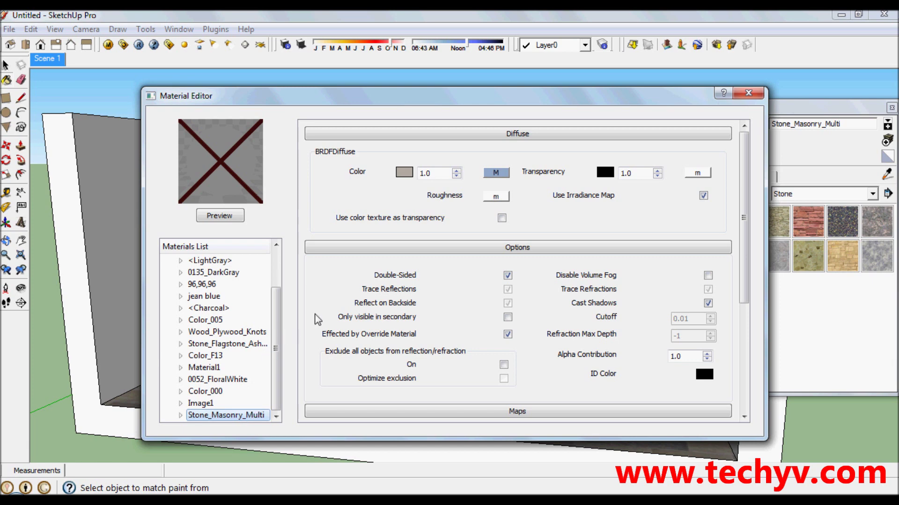
pyautogui.rightClick(252, 415)
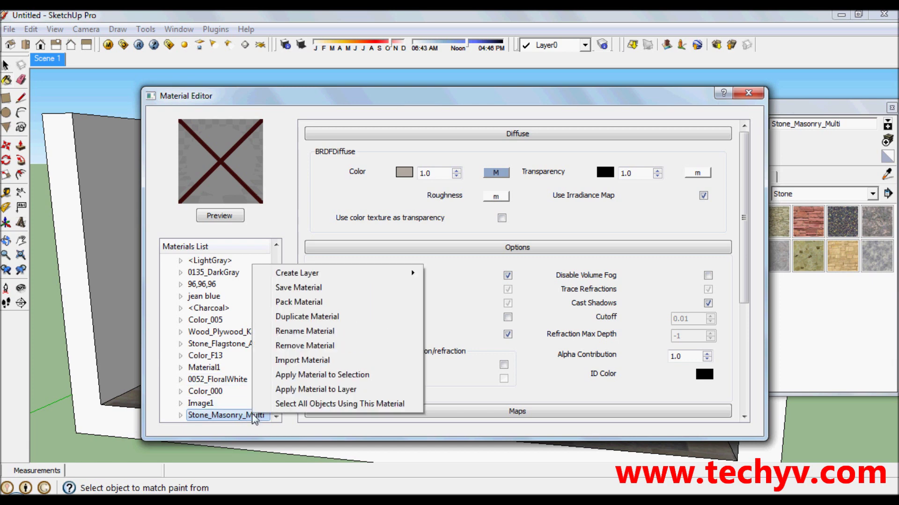
pyautogui.moveTo(316, 273)
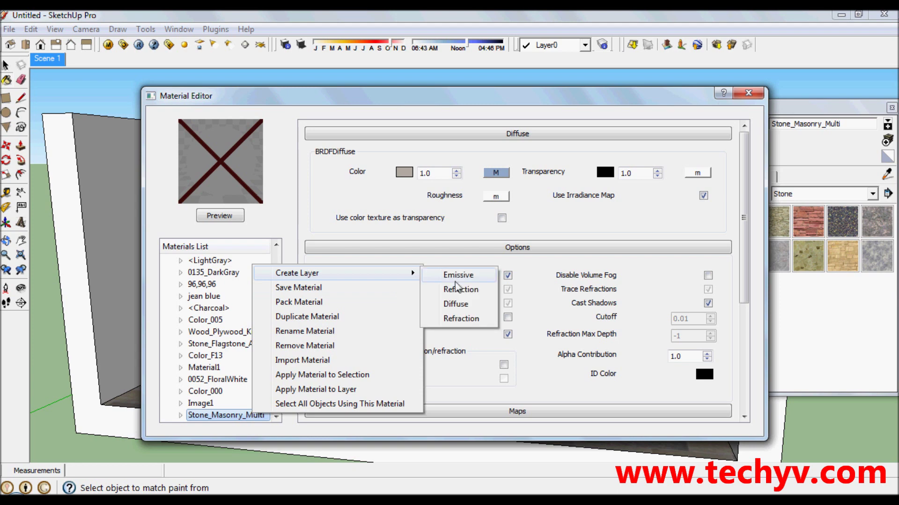
pyautogui.click(458, 290)
pyautogui.click(578, 174)
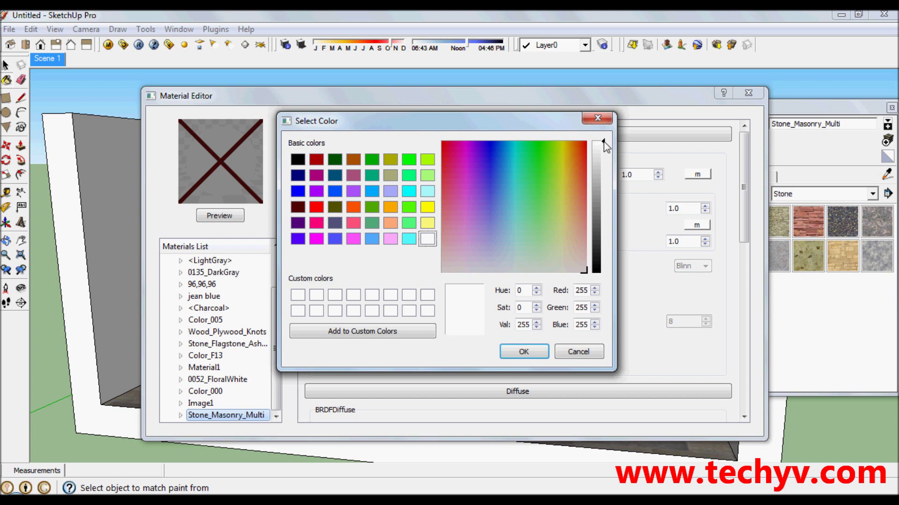
# Step: Darken the floor's reflection colour to grey 80 and preview the glossy stone material
pyautogui.moveTo(603, 147); pyautogui.dragTo(603, 249)
pyautogui.click(522, 355)
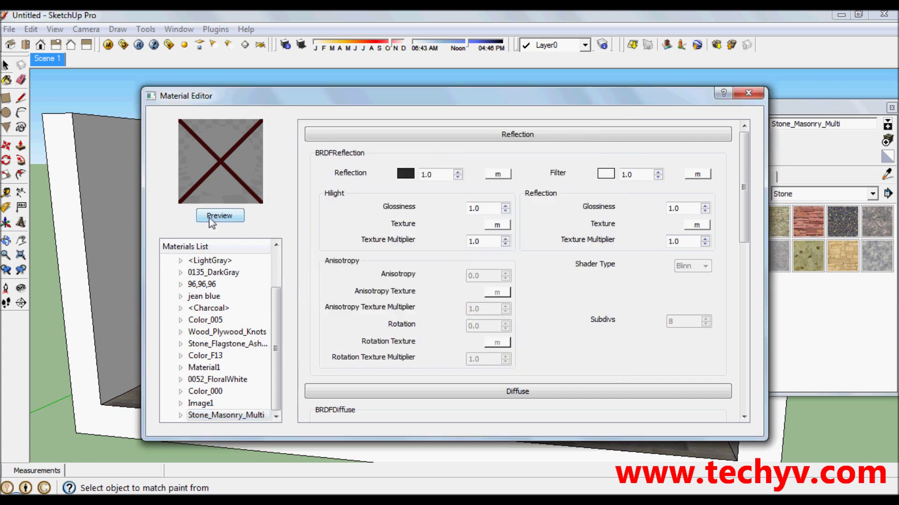
pyautogui.click(224, 222)
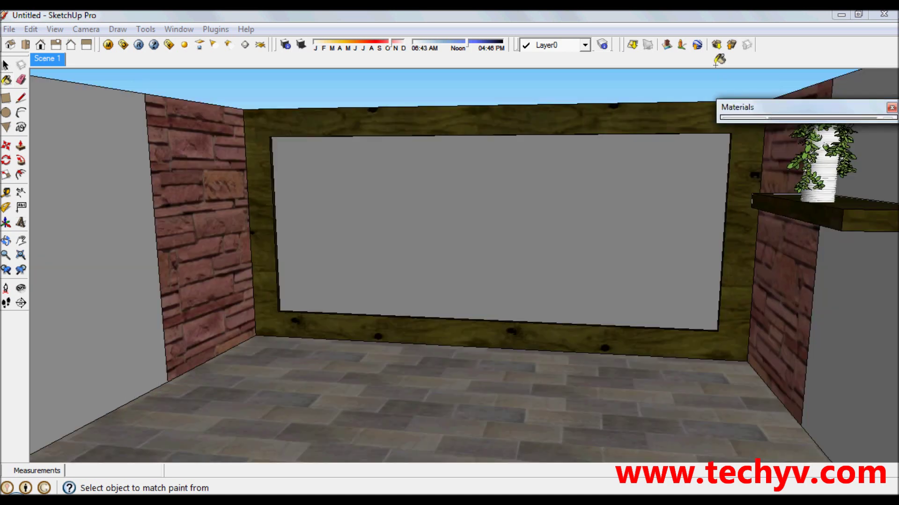
# Step: Search 3D Warehouse and load the Vase China 07 model into the room
pyautogui.click(716, 47)
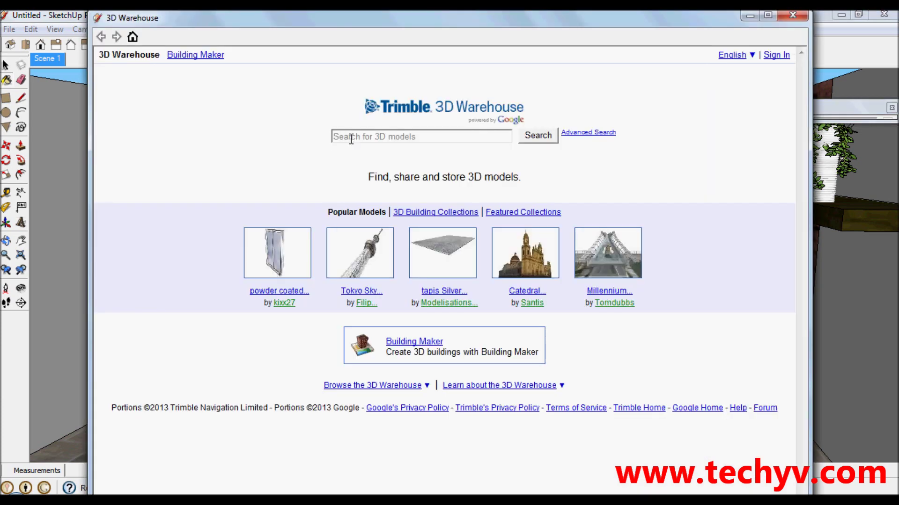
pyautogui.click(351, 139)
pyautogui.write('chair')
pyautogui.press('Return')
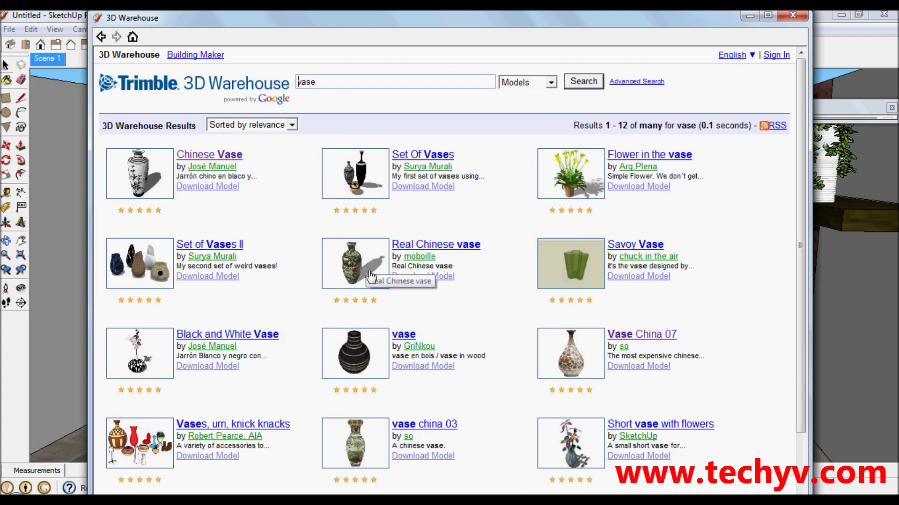
pyautogui.scroll(-3, 369, 266)
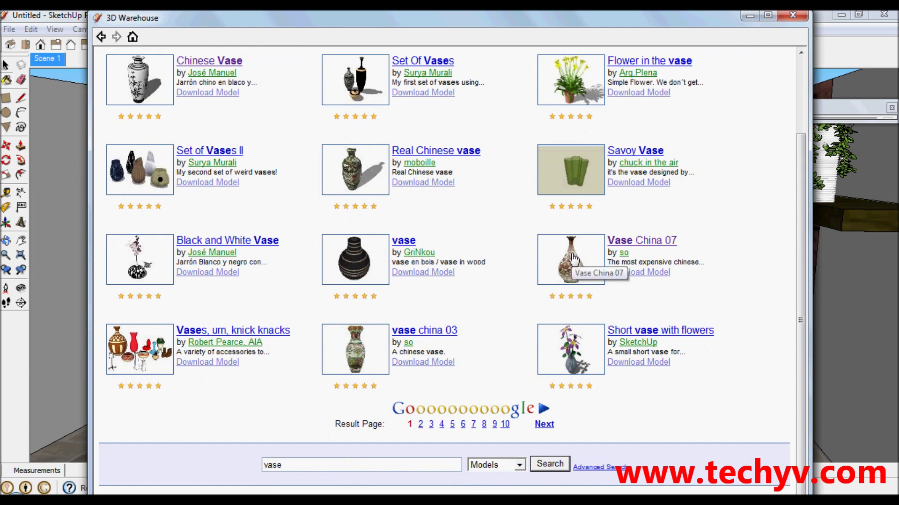
pyautogui.click(574, 257)
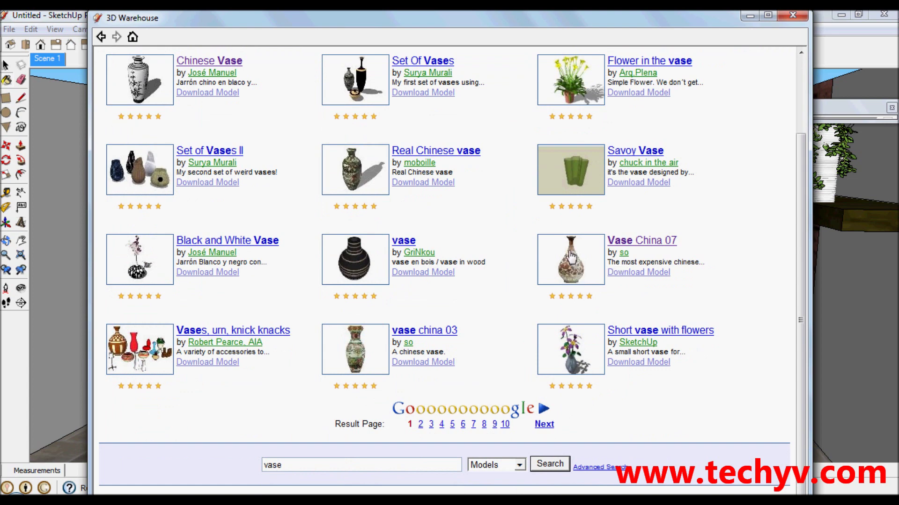
pyautogui.click(358, 364)
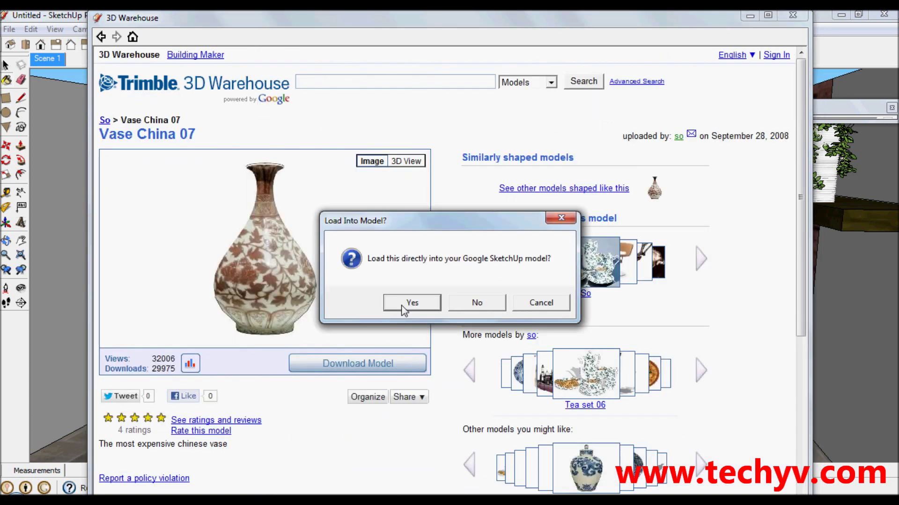
pyautogui.click(403, 307)
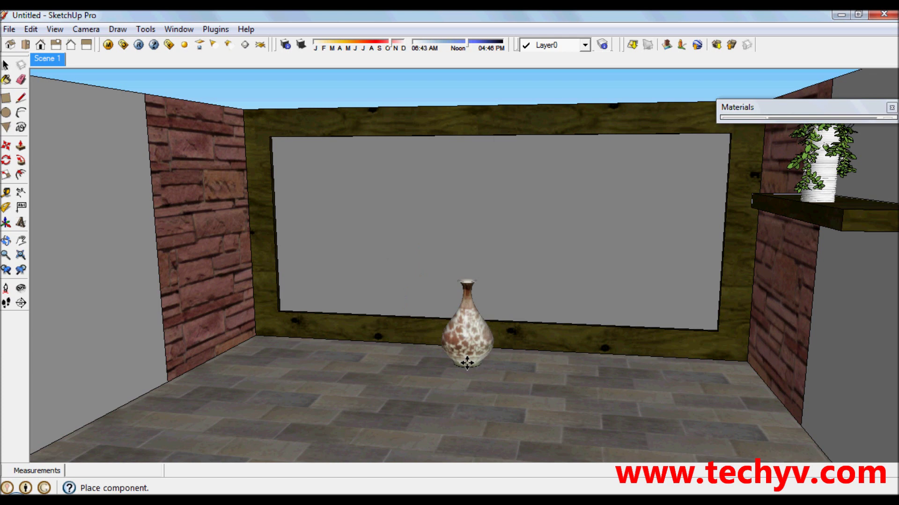
# Step: Place the vase on the floor before the back wall and scale it up 1.5 times
pyautogui.click(467, 362)
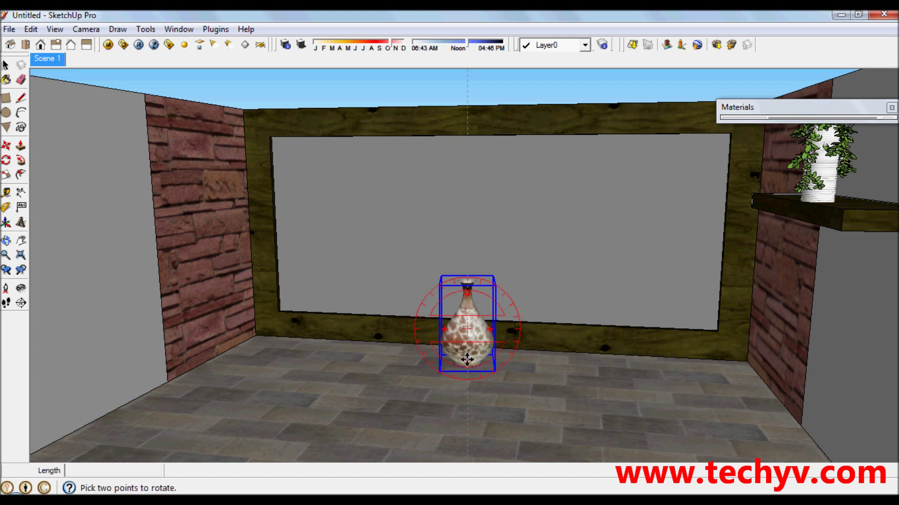
pyautogui.press('m')
pyautogui.press('s')
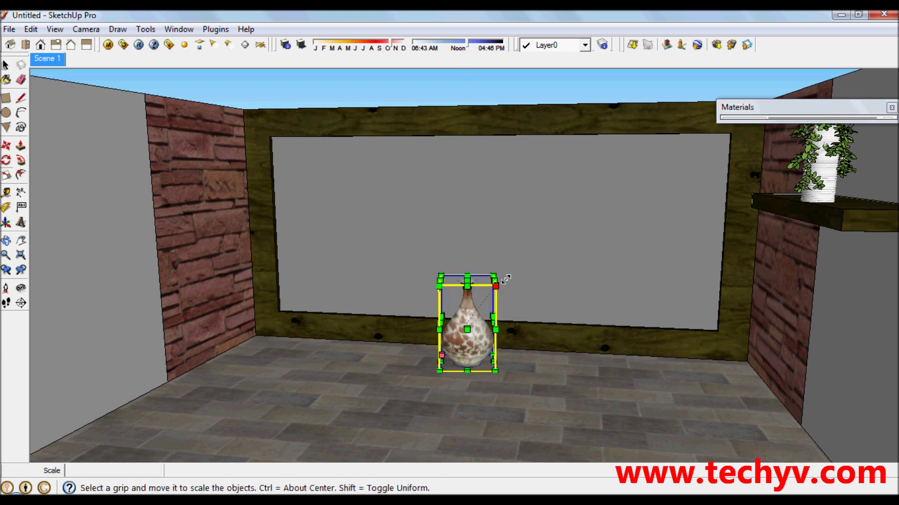
pyautogui.moveTo(505, 280); pyautogui.dragTo(547, 238)
pyautogui.press('space')
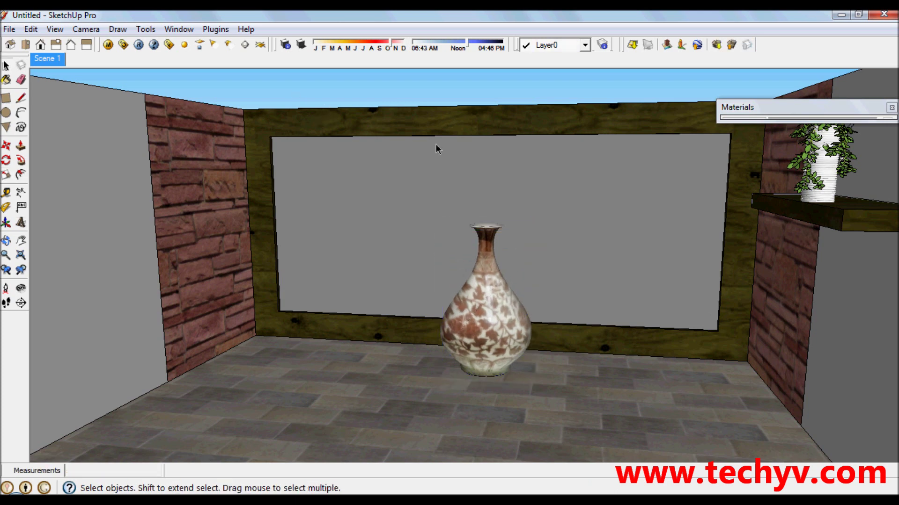
# Step: Run a V-Ray render of the room showing the vase mirrored in the reflective panel
pyautogui.click(139, 44)
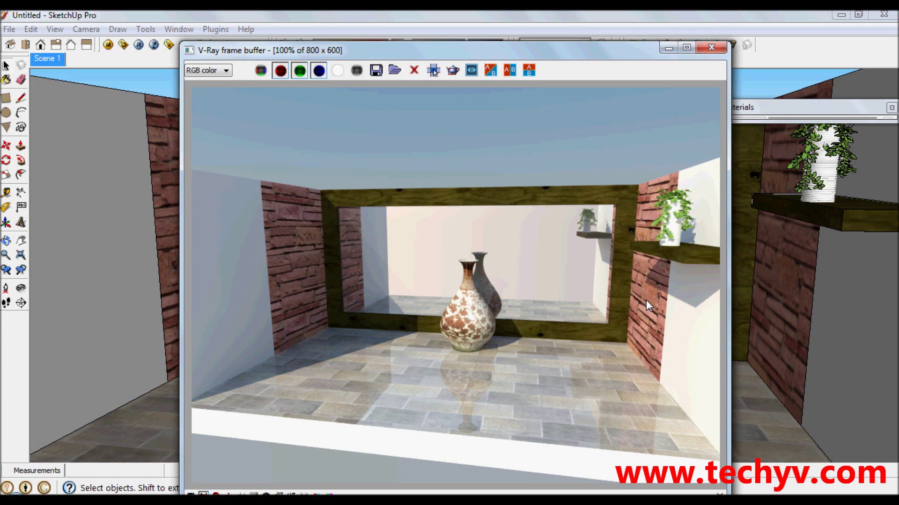
# Step: Maximize the V-Ray frame buffer so the finished reflective room render fills the screen
pyautogui.click(686, 48)
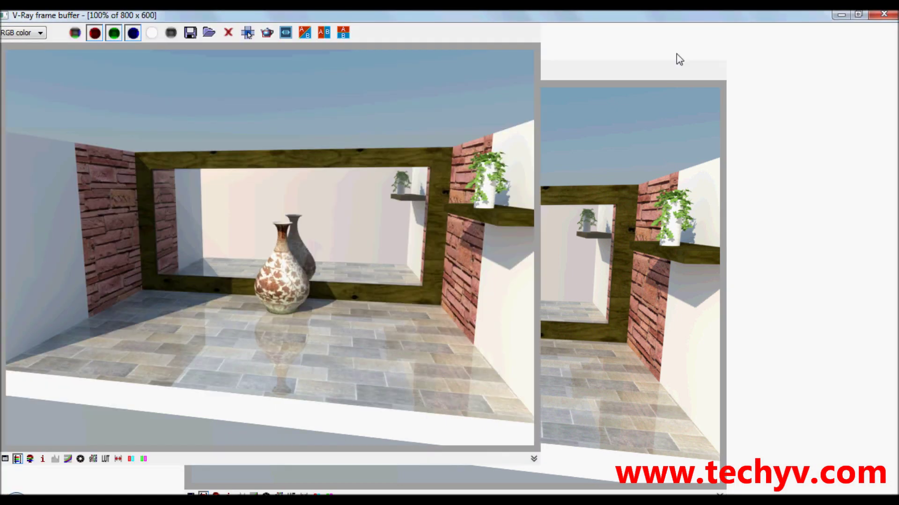